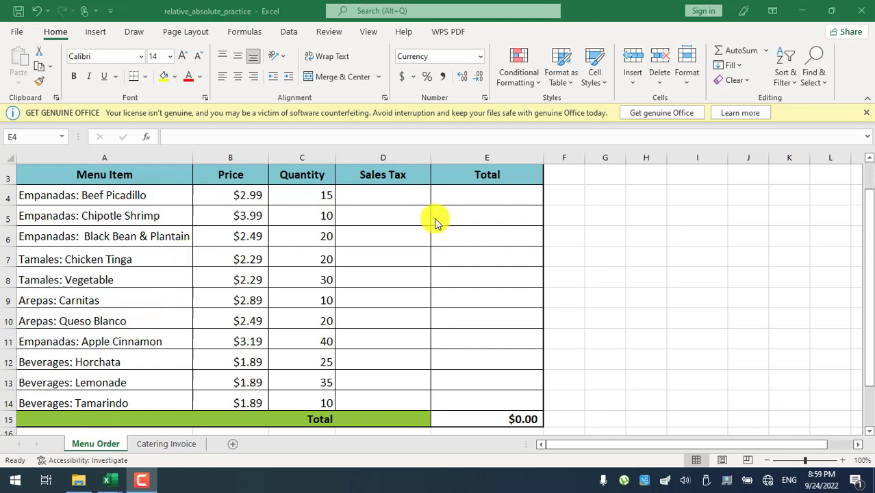
Examine the Menu Item, Price, Quantity, Sales Tax and Total columns of the Menu Order sheet.
click(474, 197)
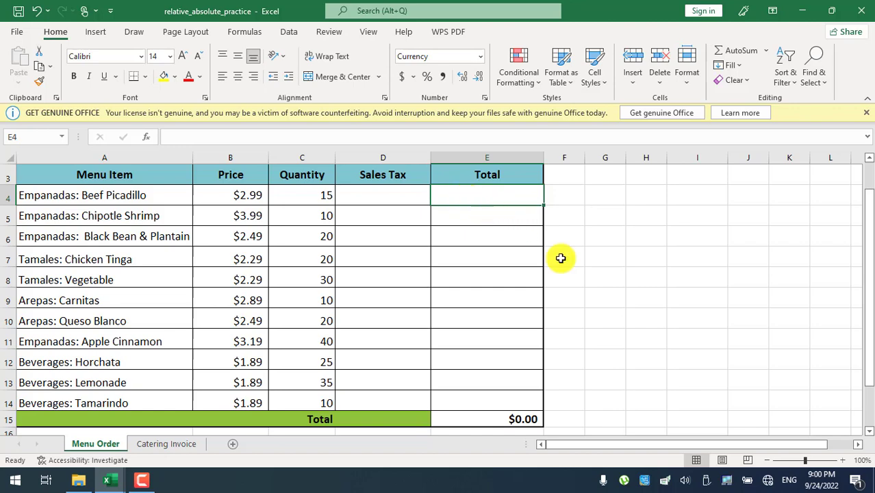
click(842, 460)
click(842, 460)
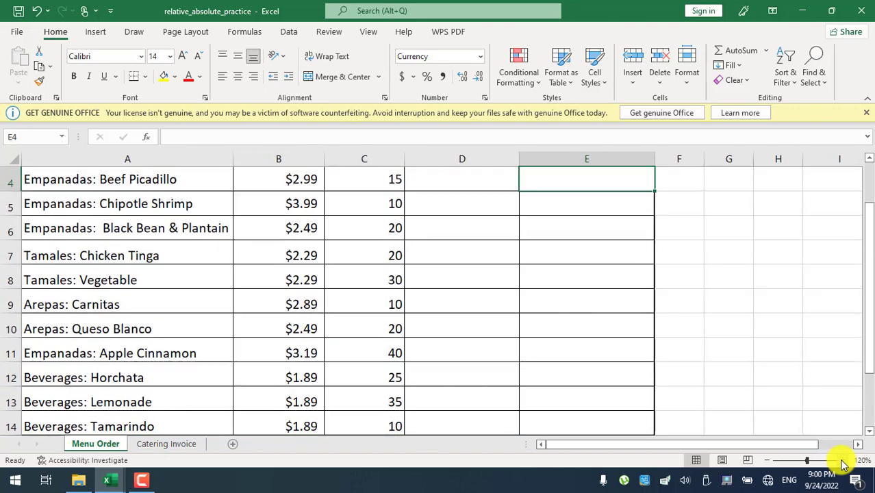
scroll(715, 379, up, 1)
scroll(714, 379, down, 1)
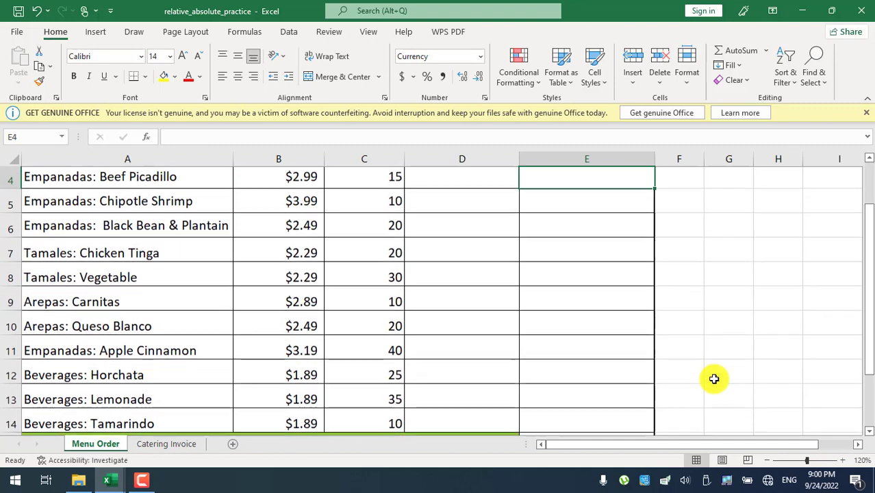
scroll(714, 379, up, 1)
scroll(714, 379, down, 1)
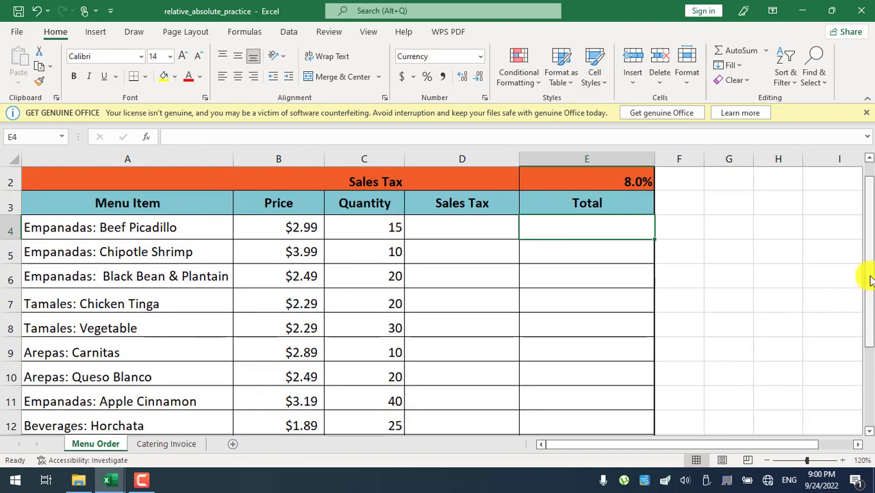
drag(870, 279, 867, 288)
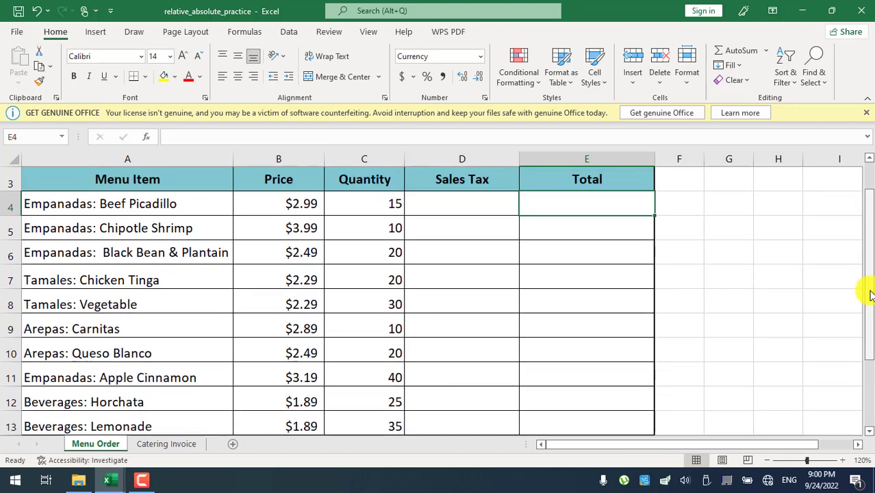
click(149, 163)
click(279, 159)
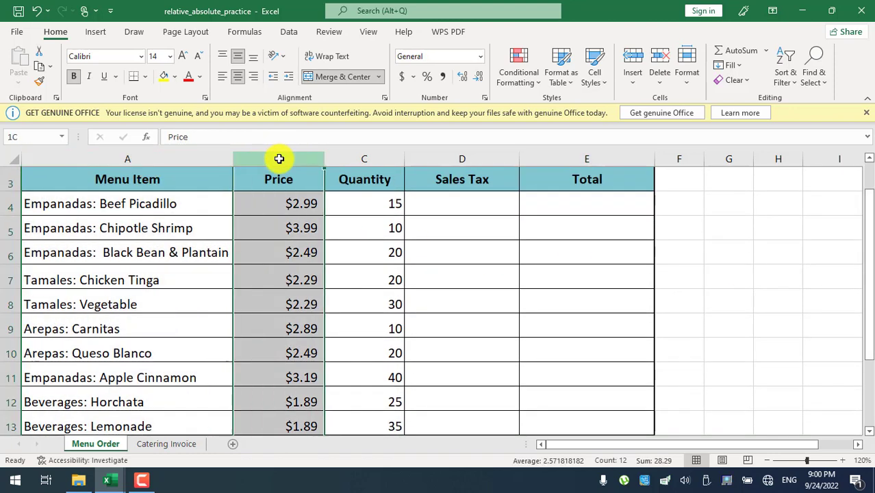
click(384, 162)
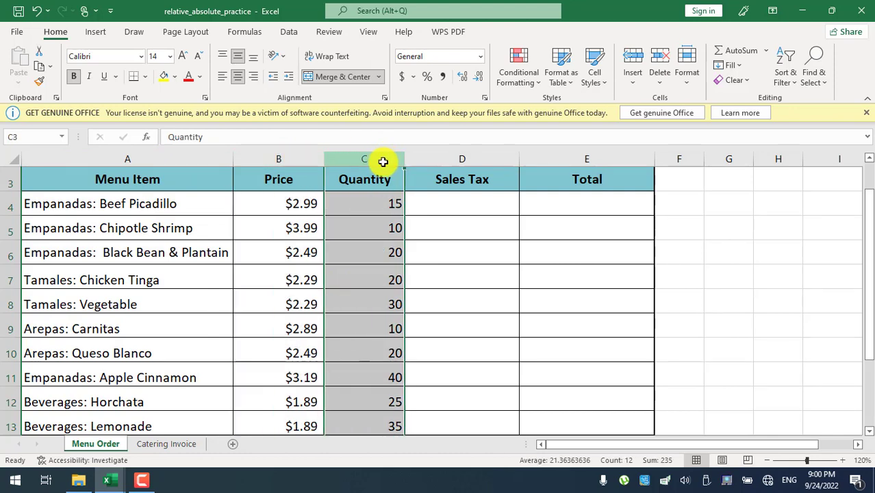
click(463, 165)
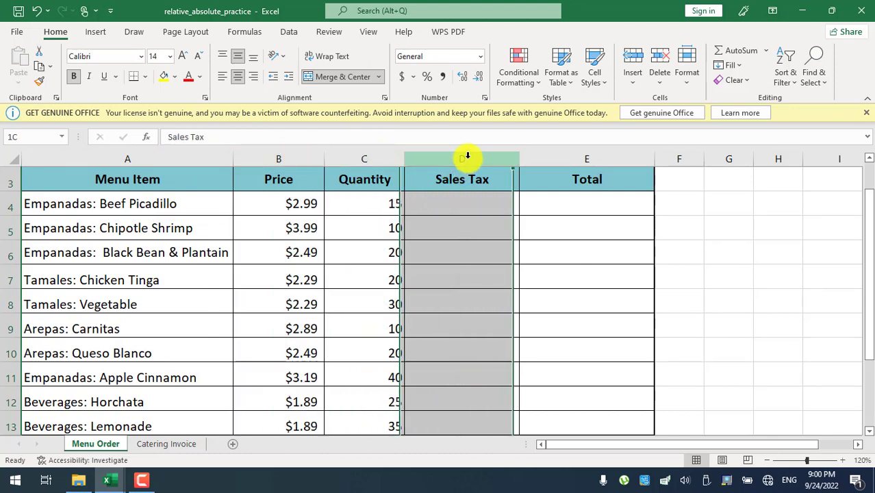
click(587, 159)
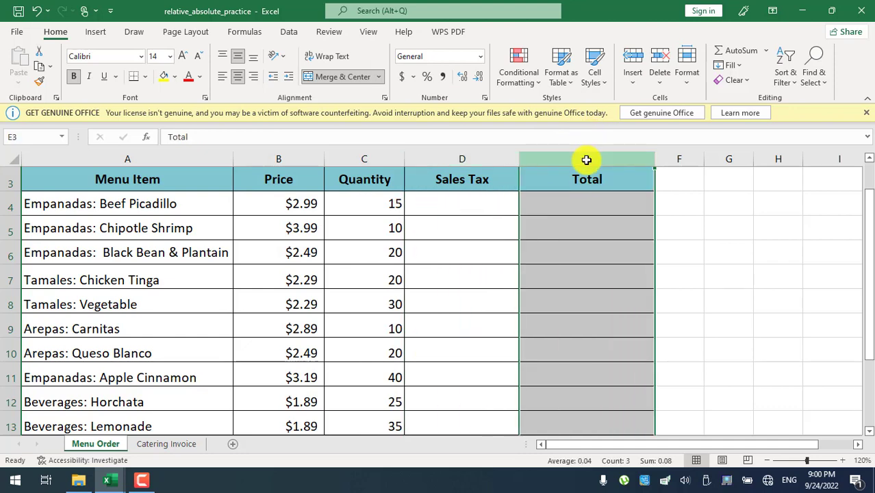
Examine the Price, Quantity and Total cells B4, C4 and E4 in the Empanadas: Beef Picadillo row.
click(584, 202)
click(391, 211)
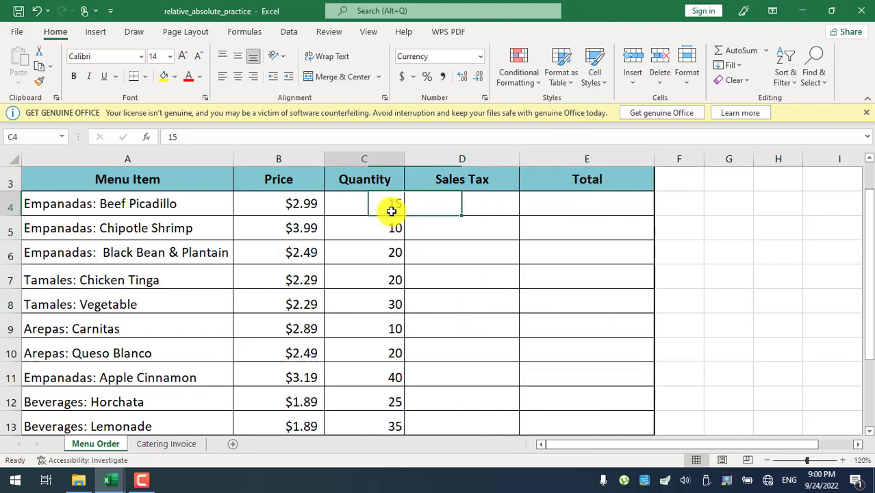
click(301, 207)
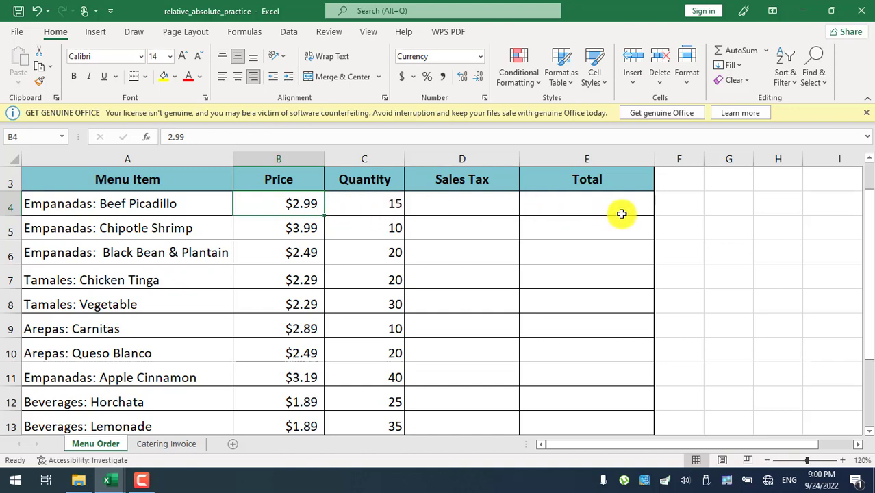
click(603, 204)
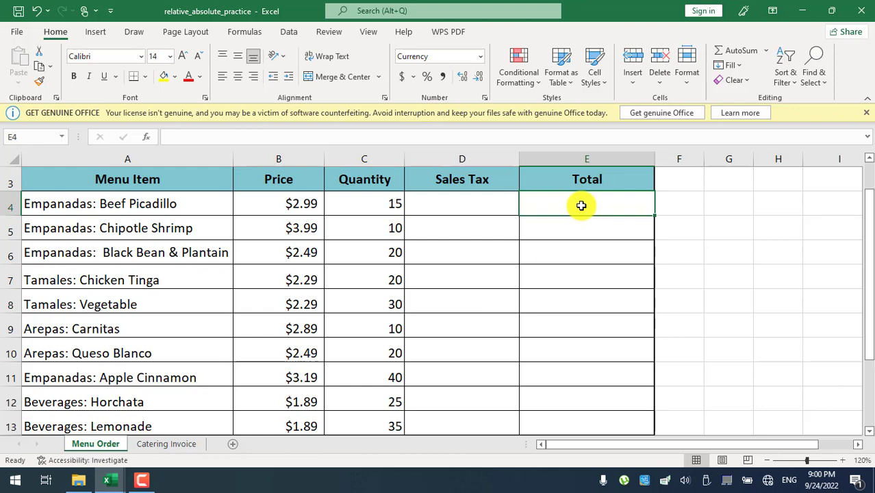
click(373, 205)
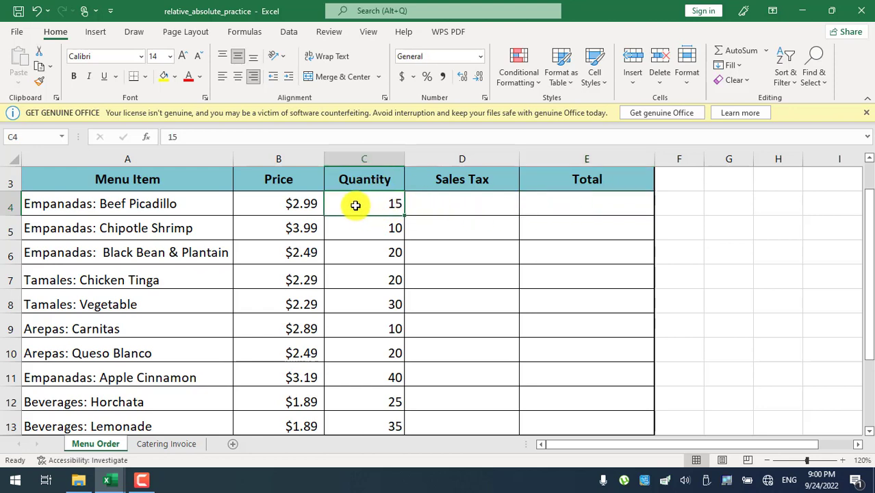
click(291, 203)
drag(305, 203, 369, 203)
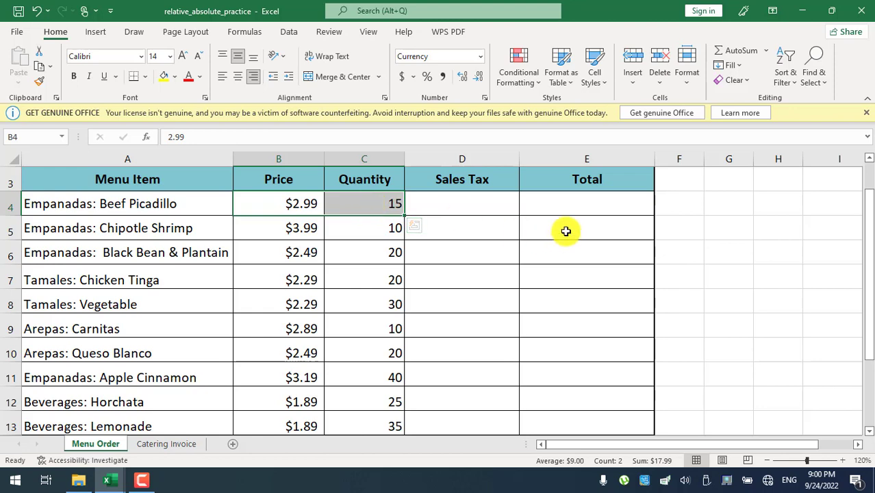
click(564, 199)
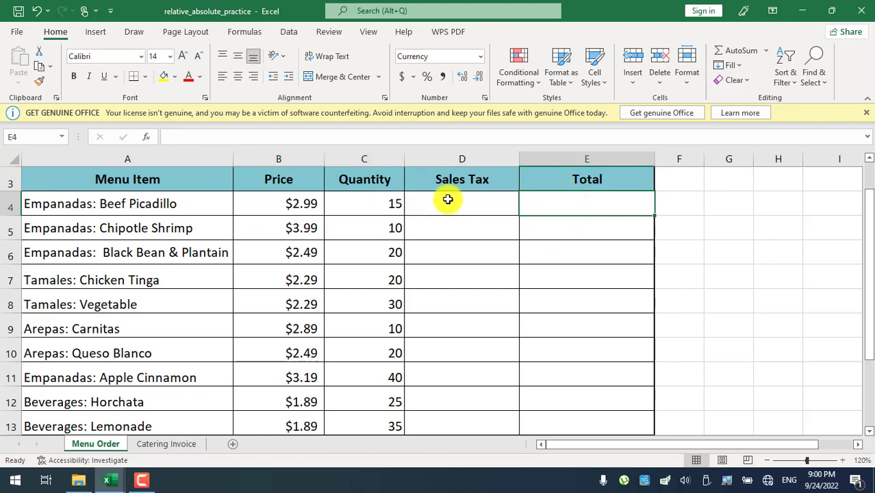
drag(378, 204, 283, 208)
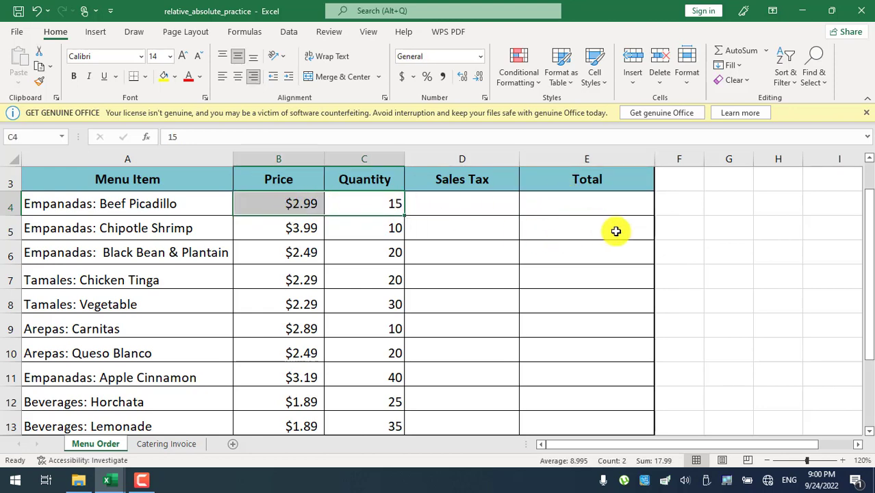
click(591, 208)
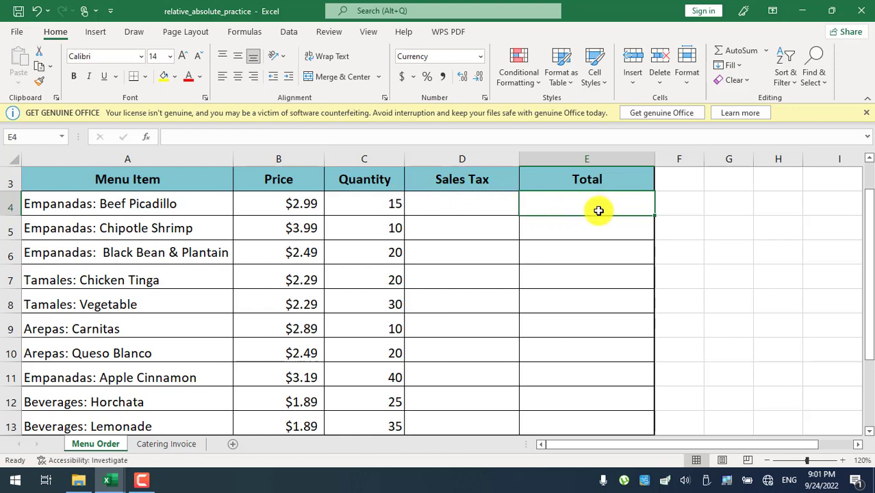
click(384, 205)
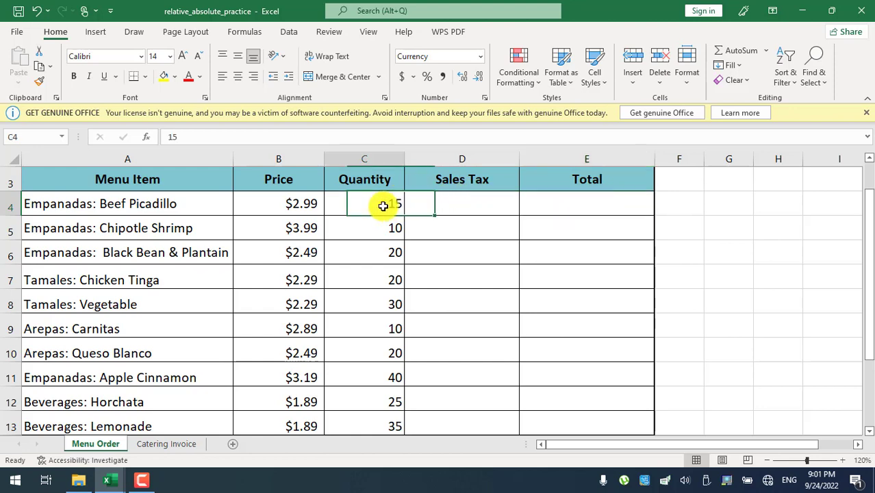
click(299, 207)
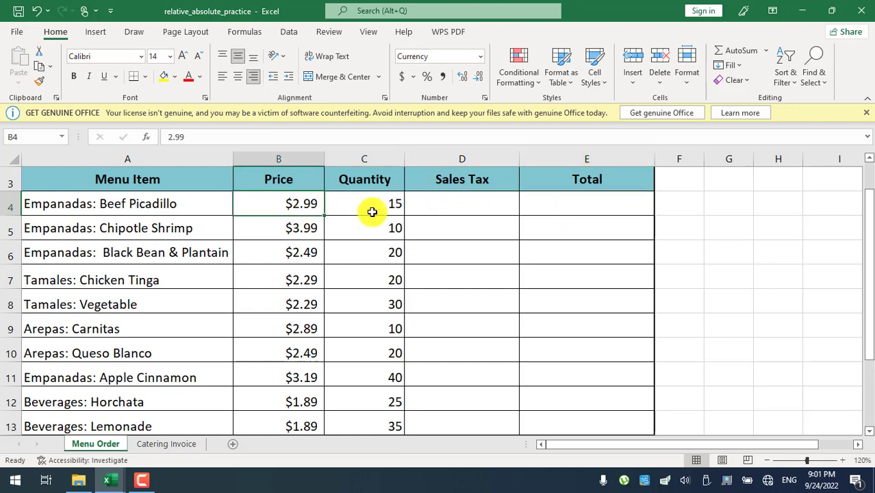
Enter the formula =C4*B4 in E4 to calculate the Beef Picadillo total from quantity and price.
click(553, 201)
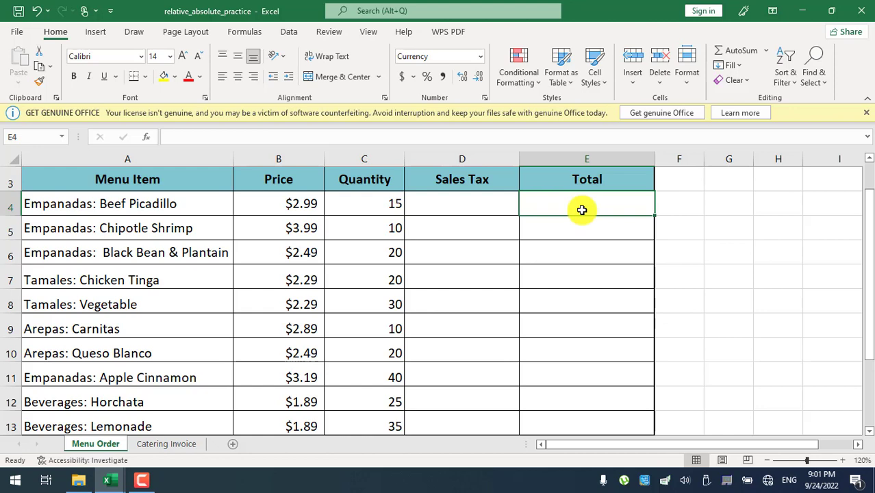
text(=)
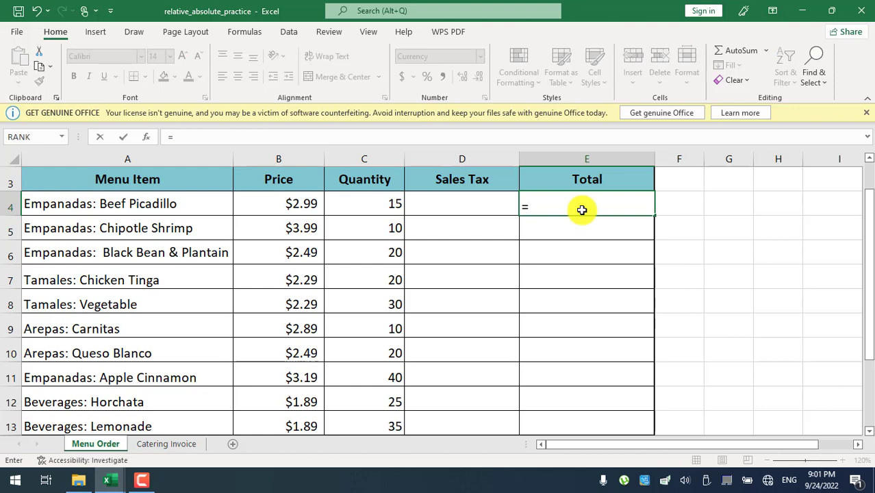
click(390, 205)
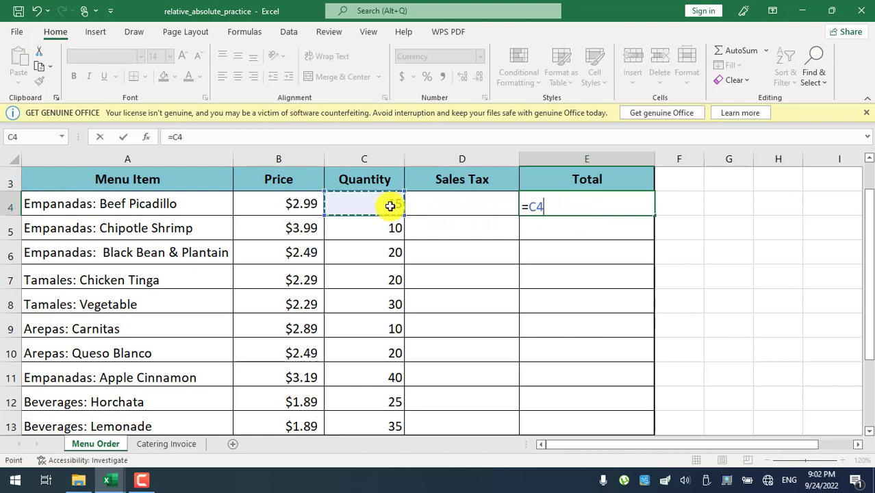
text(*)
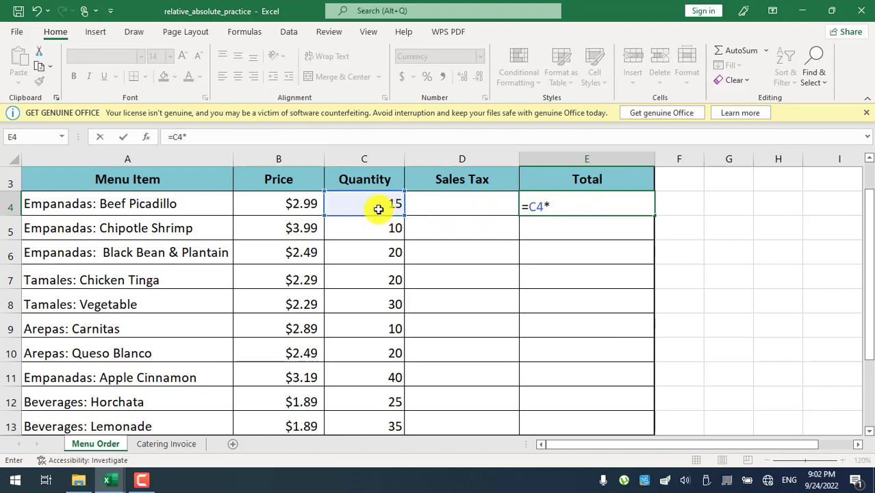
click(308, 203)
key(Return)
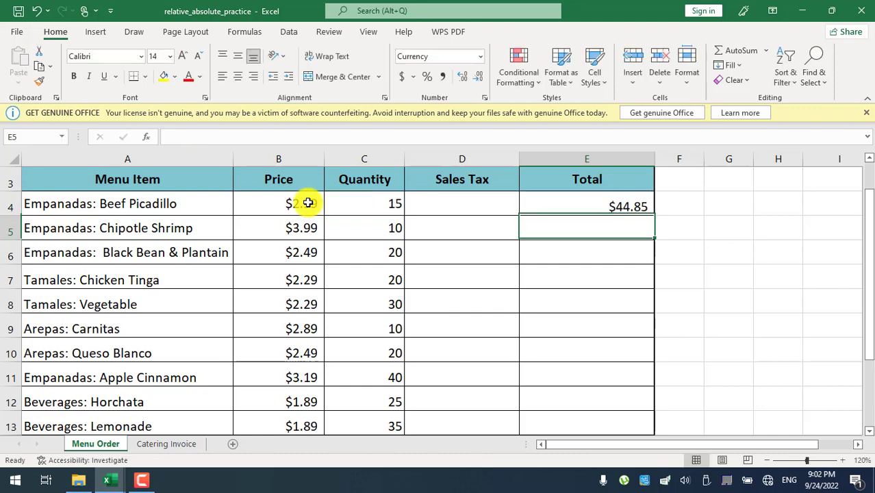
Check the formula in E4 against the Quantity and Price cells it references.
click(574, 201)
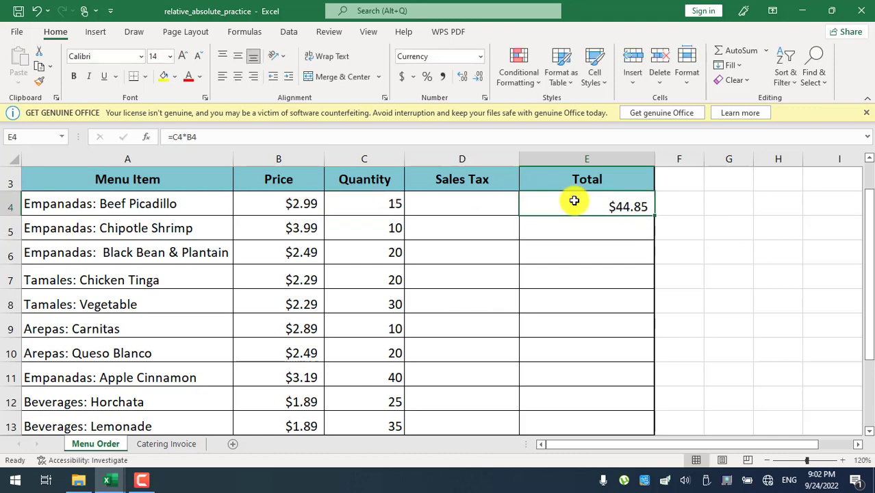
click(389, 209)
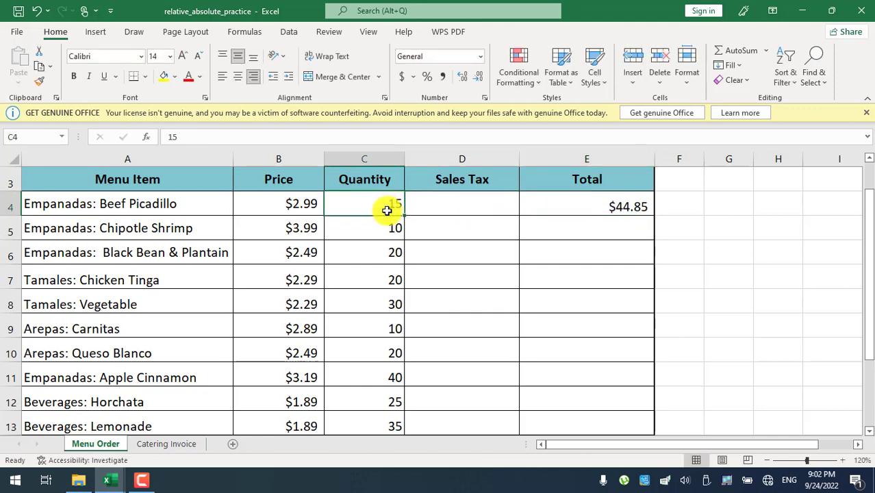
click(309, 210)
click(618, 204)
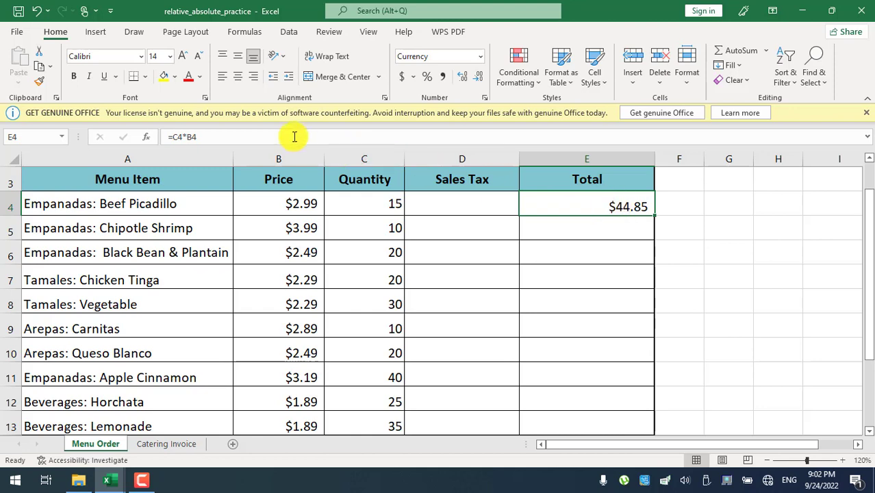
drag(225, 136, 144, 135)
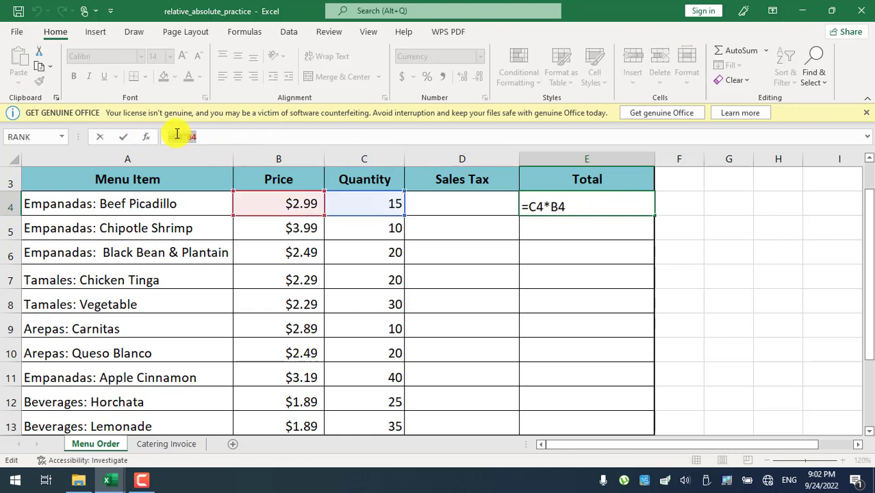
click(206, 141)
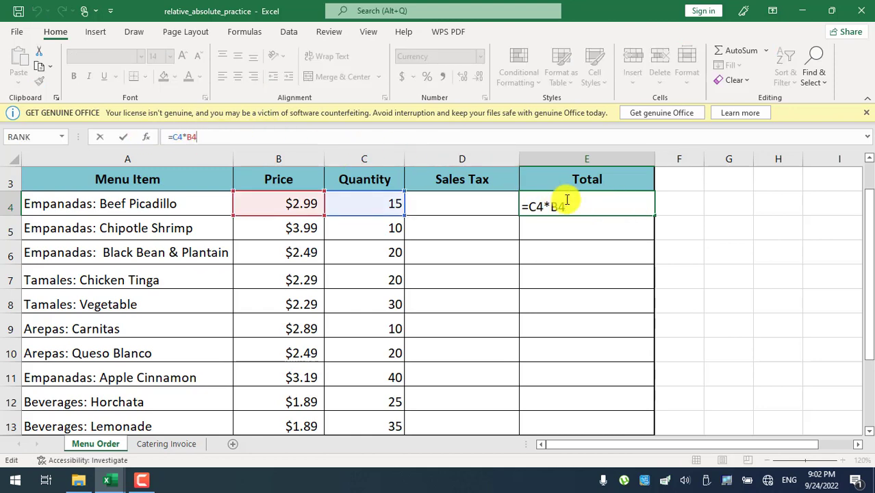
click(626, 250)
Copy the Total formula from E4 into E9, the Arepas: Carnitas row.
click(592, 207)
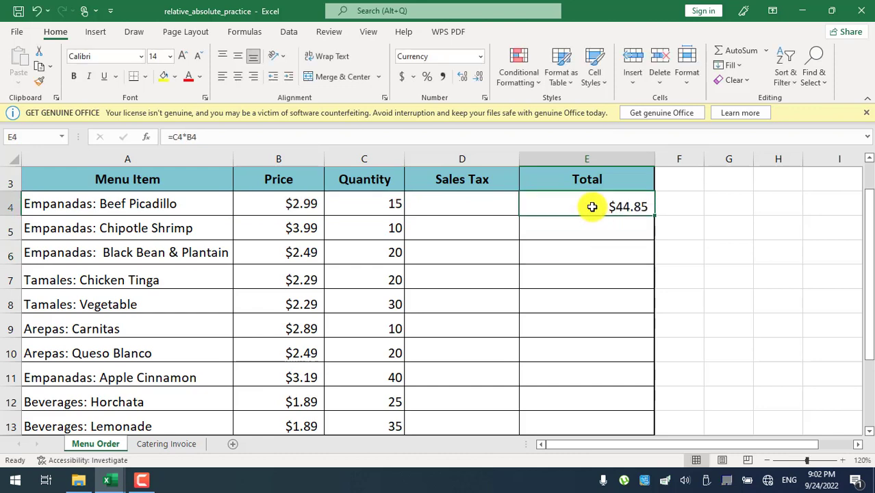
key(ctrl+c)
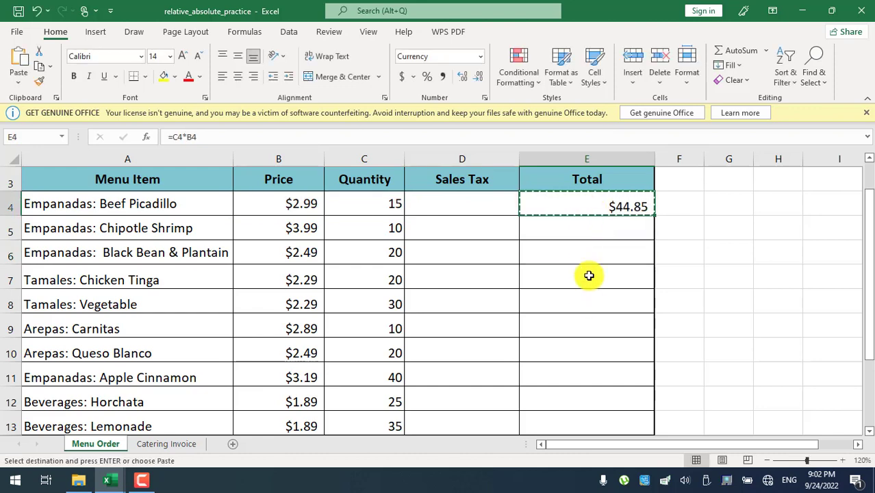
click(583, 332)
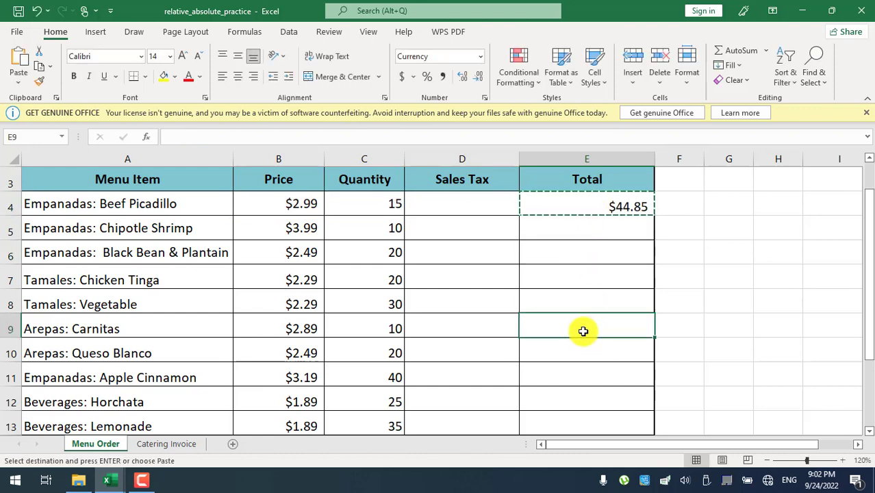
key(ctrl+v)
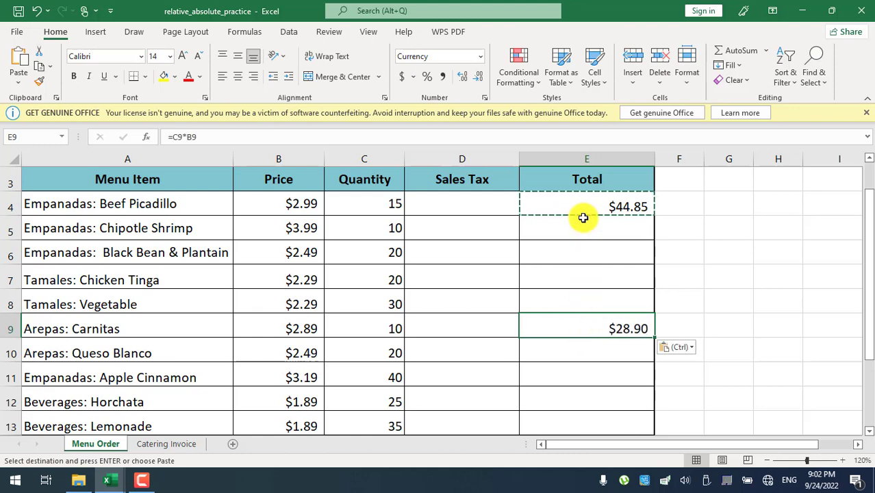
Inspect the Total formula in E4 and its copy in E9, closing each cell with its formula intact.
click(583, 219)
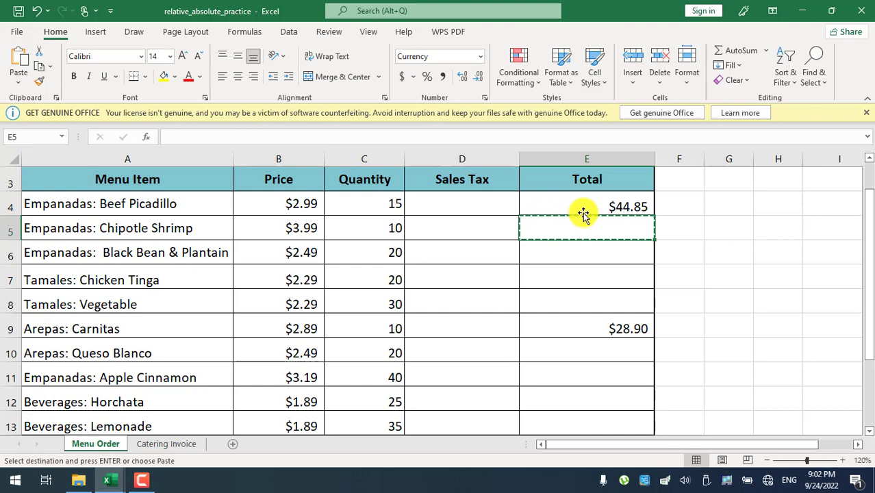
click(582, 200)
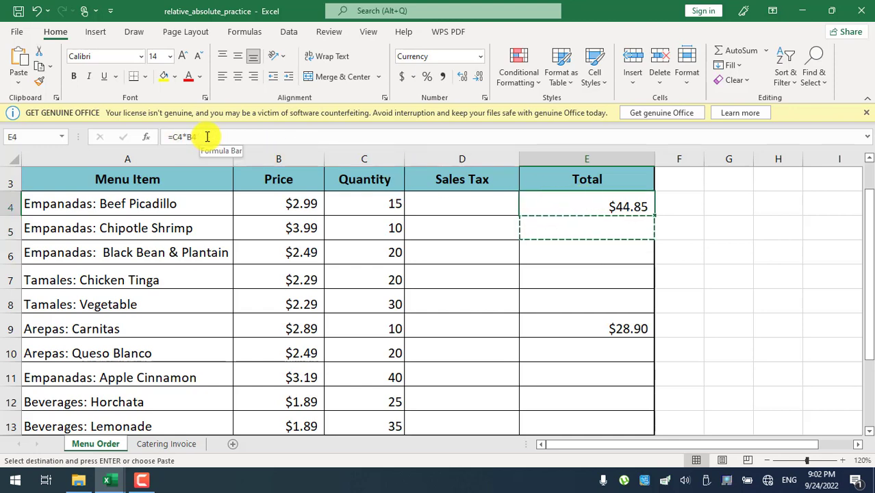
drag(202, 137, 157, 134)
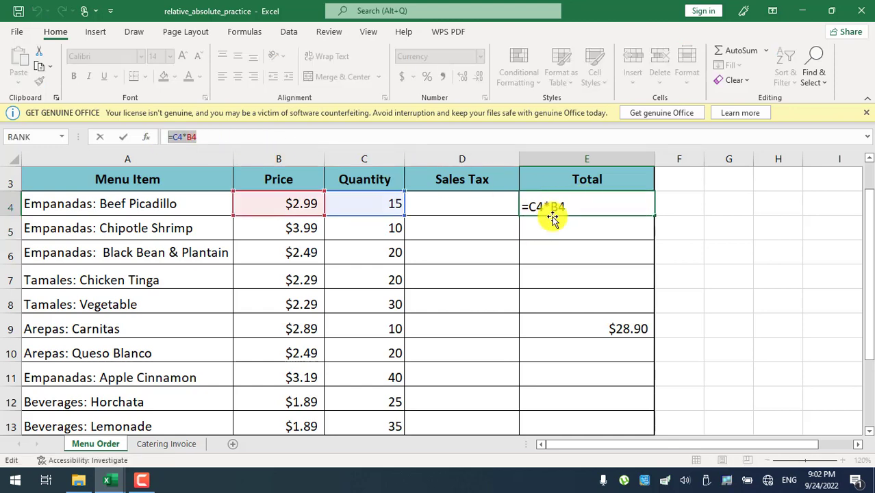
click(593, 219)
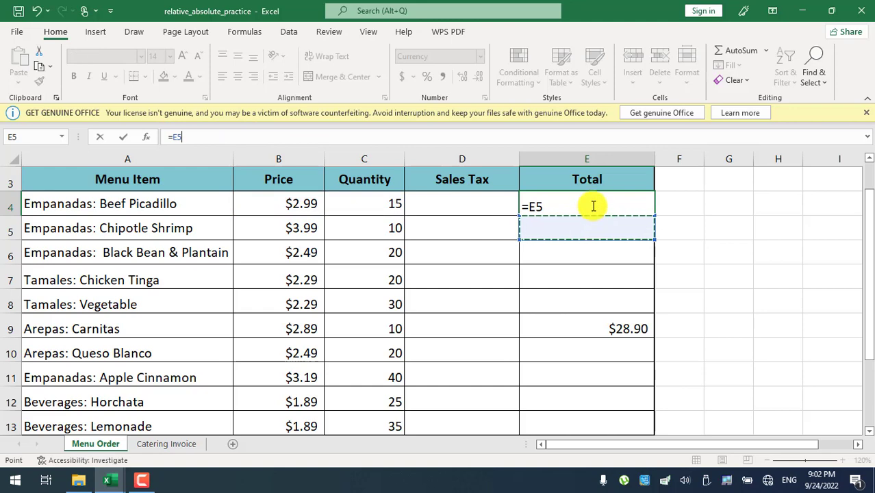
key(ctrl+z)
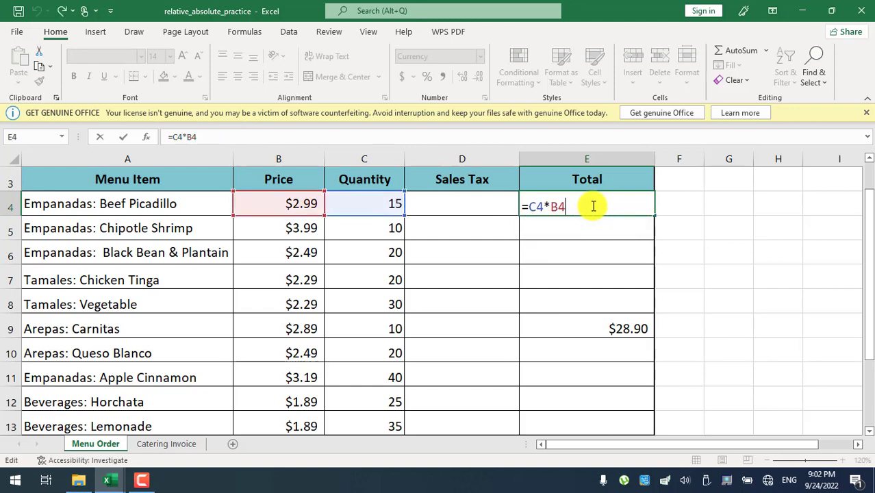
key(Return)
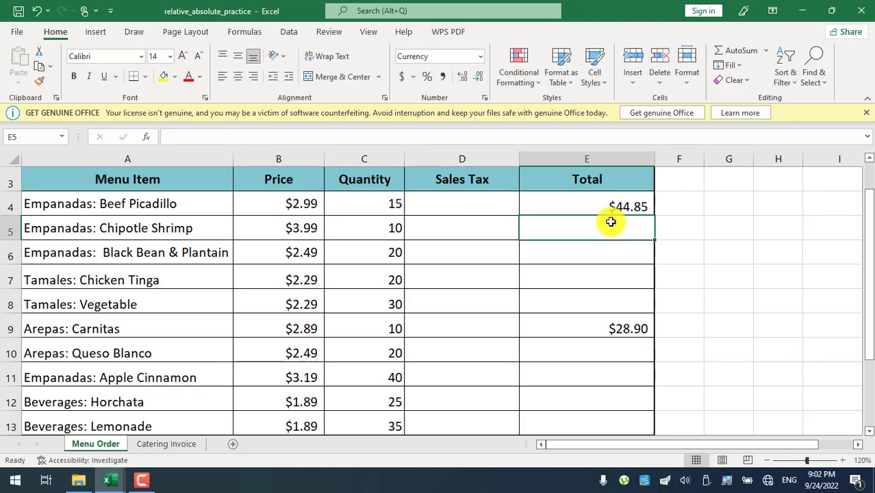
click(611, 328)
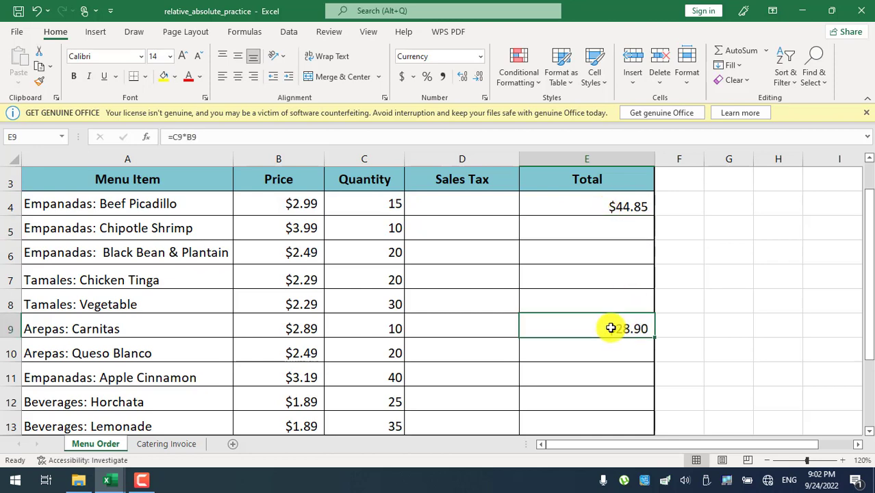
drag(214, 142, 162, 140)
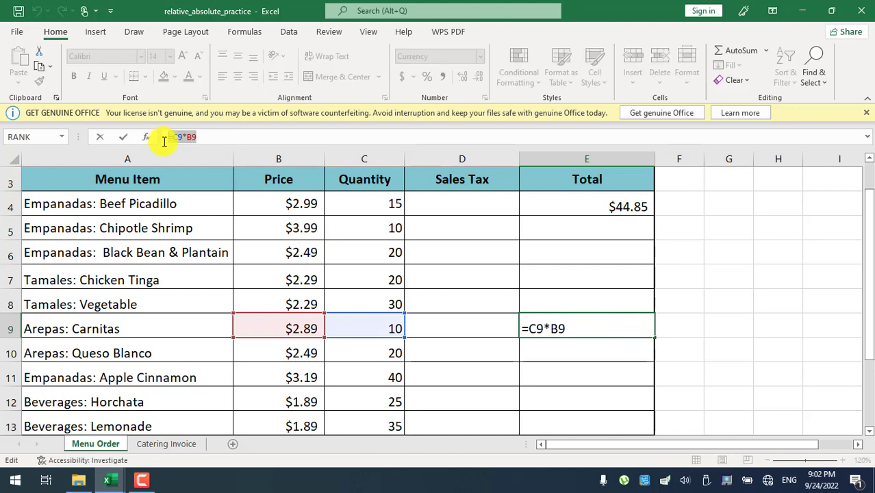
key(Escape)
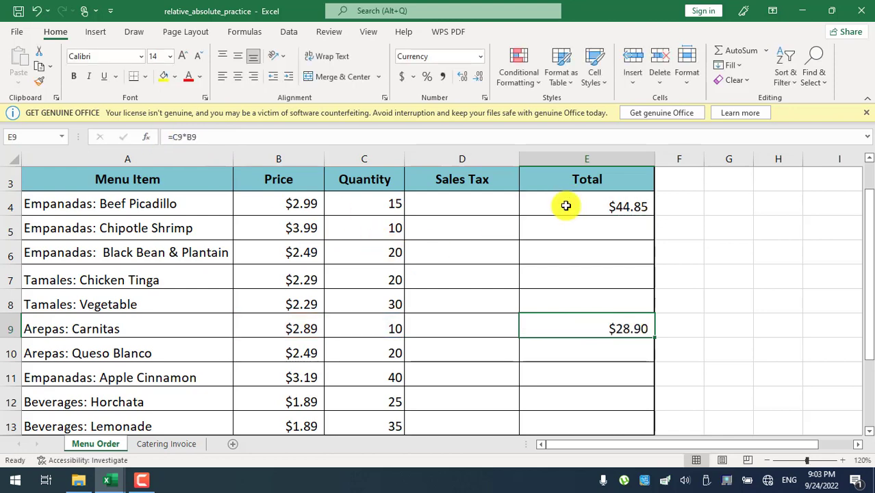
Compare the Total formulas of the Beef Picadillo and Arepas: Carnitas rows against the row numbers they reference.
click(566, 206)
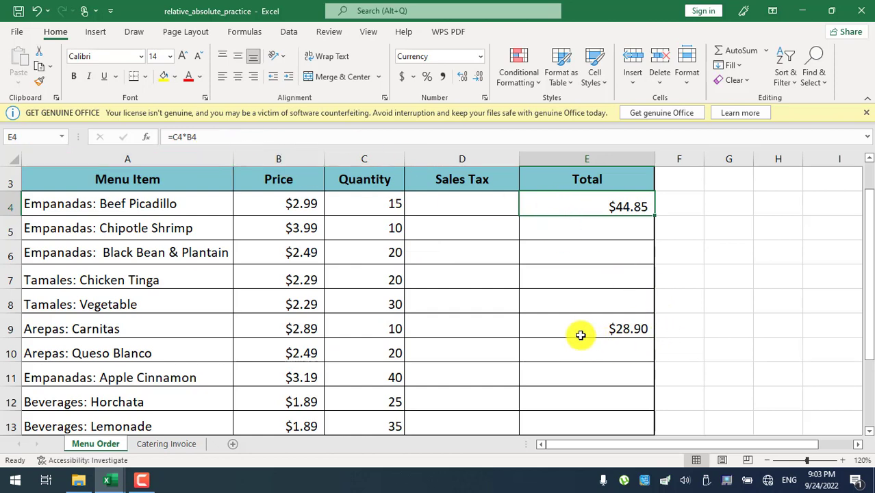
key(Down)
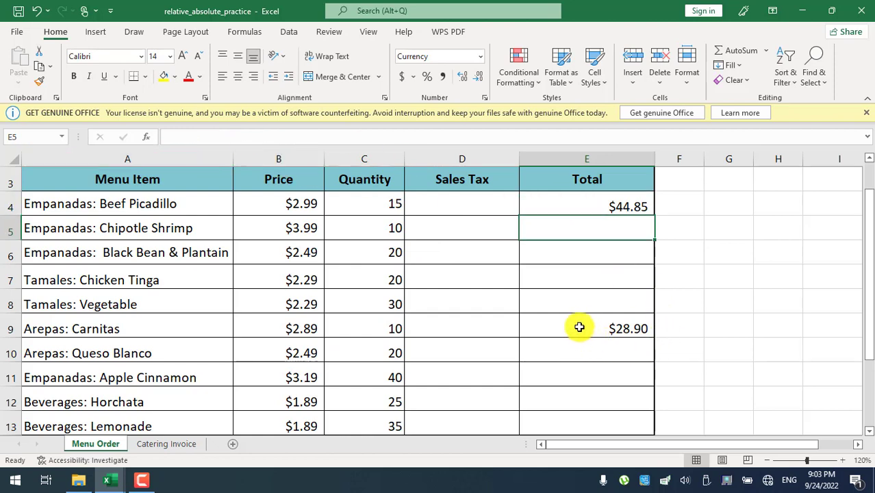
click(580, 327)
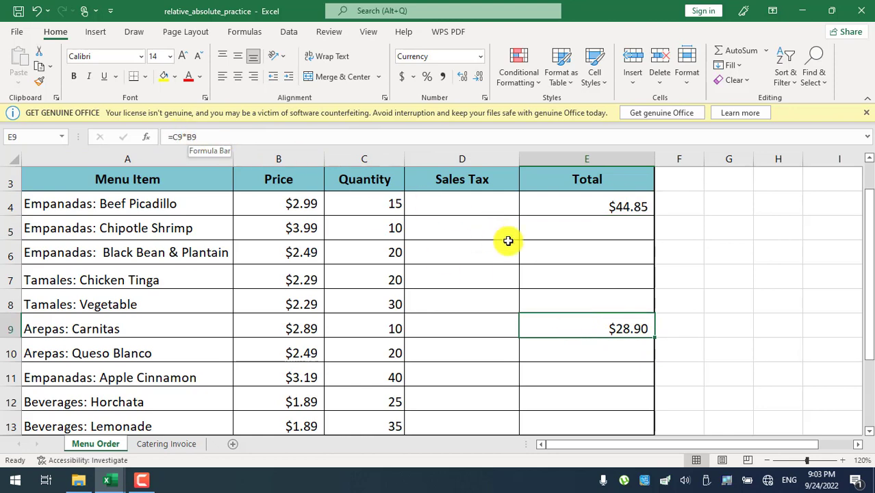
click(548, 206)
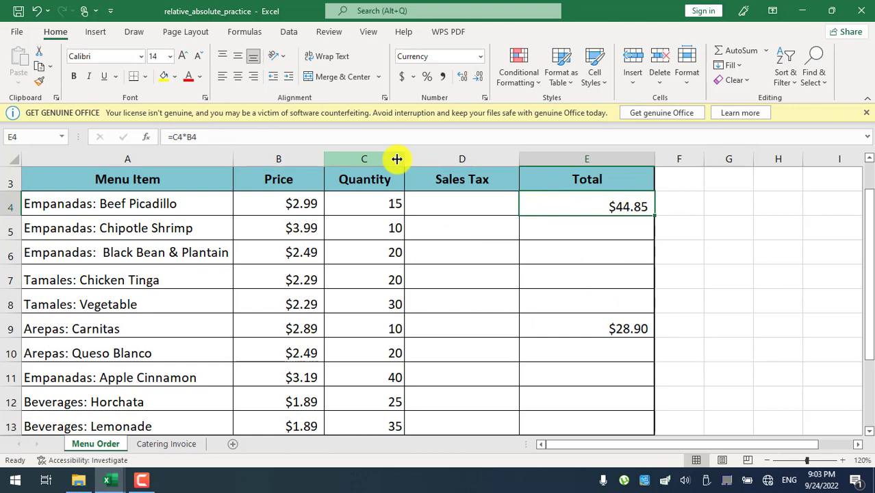
key(Return)
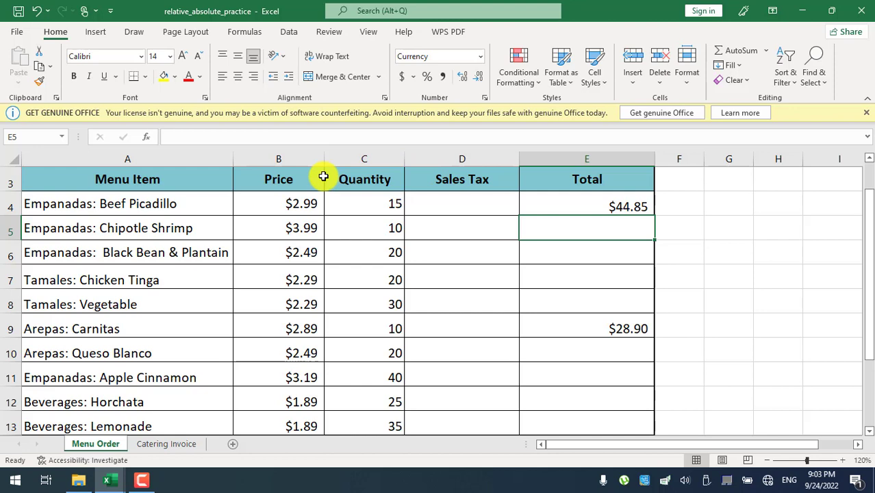
click(13, 204)
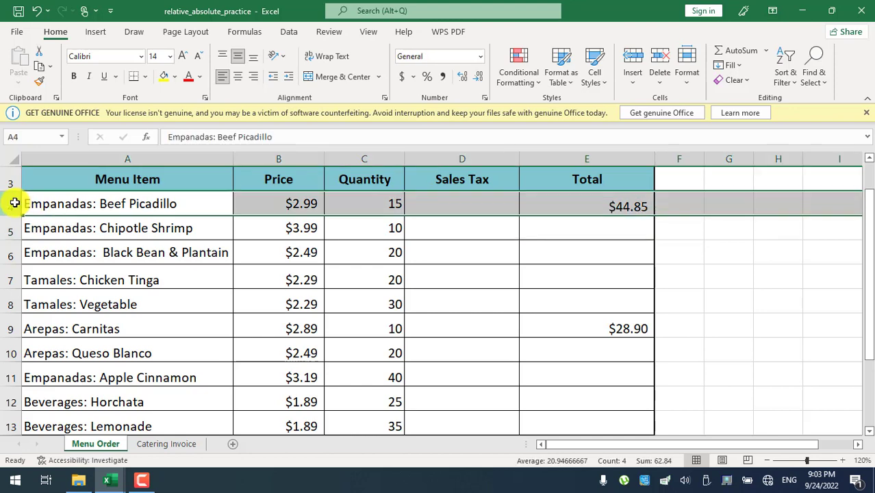
click(10, 328)
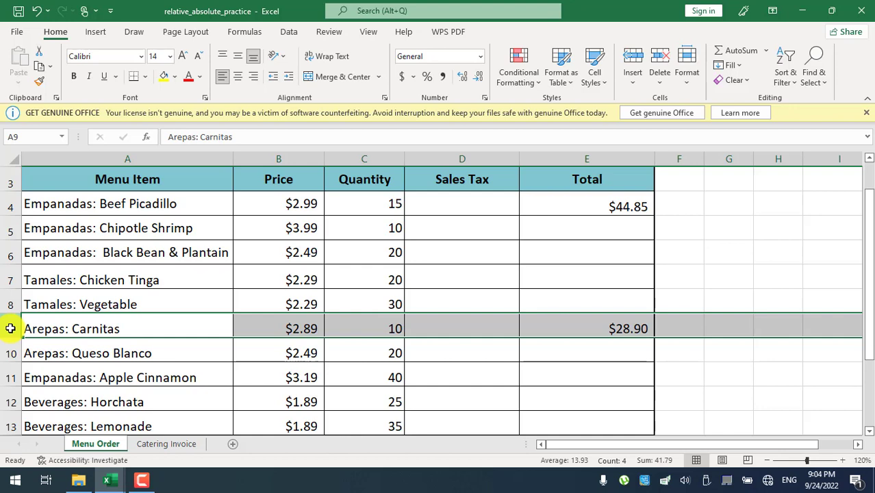
click(582, 206)
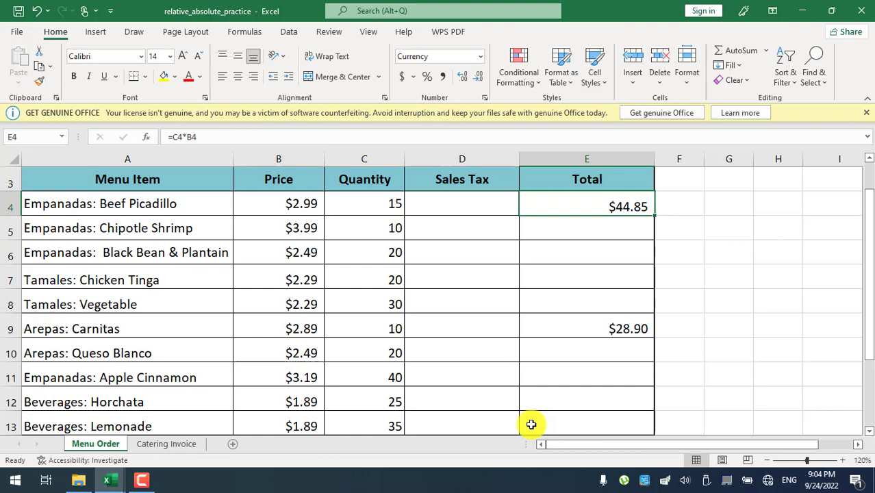
click(589, 319)
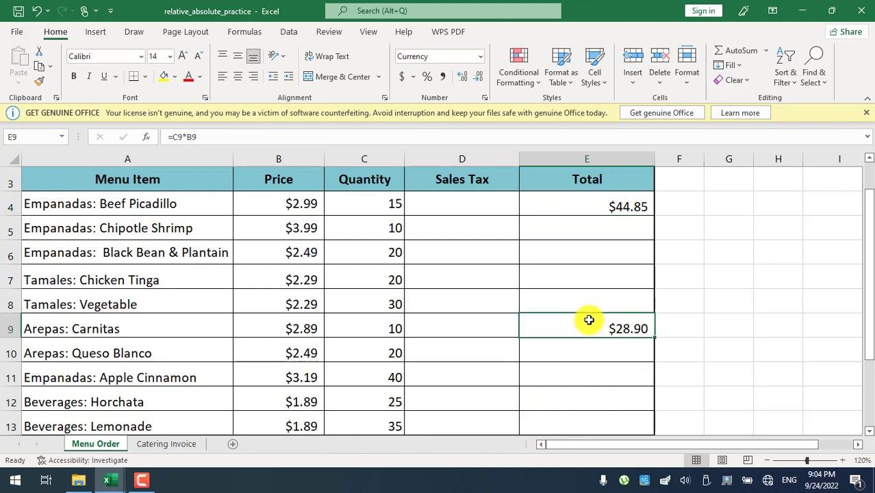
key(Down)
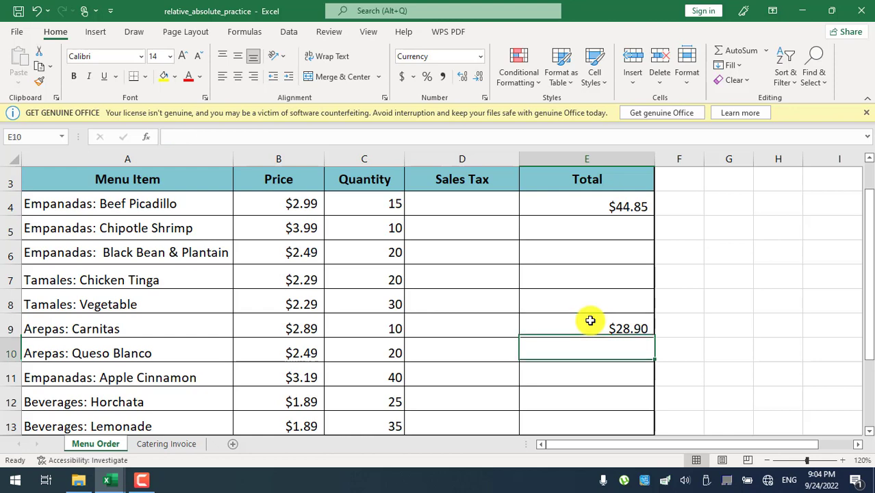
Fill the Total formula from E4 down through E14, covering every menu item to Beverages: Tamarindo.
click(616, 207)
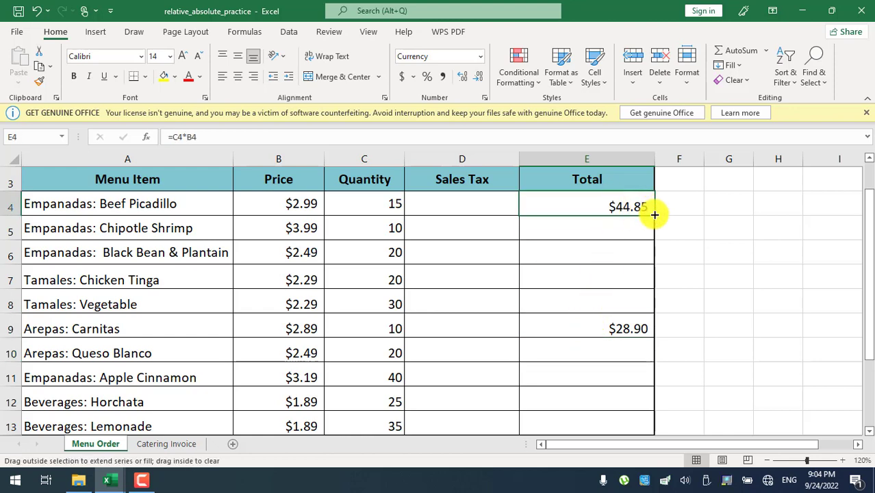
drag(654, 215, 606, 382)
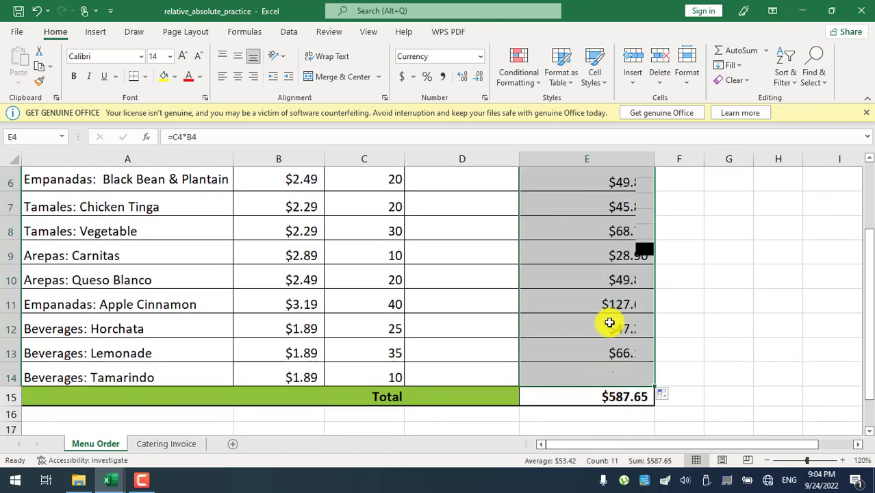
scroll(608, 323, up, 2)
scroll(609, 322, down, 2)
scroll(609, 322, up, 2)
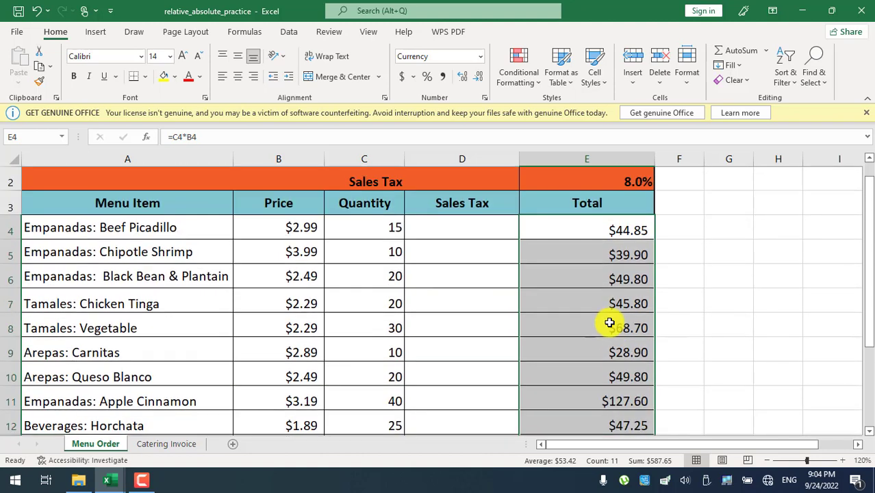
Check the filled Total formulas in E4 through E7 against the Price and Quantity cells of their rows.
click(593, 364)
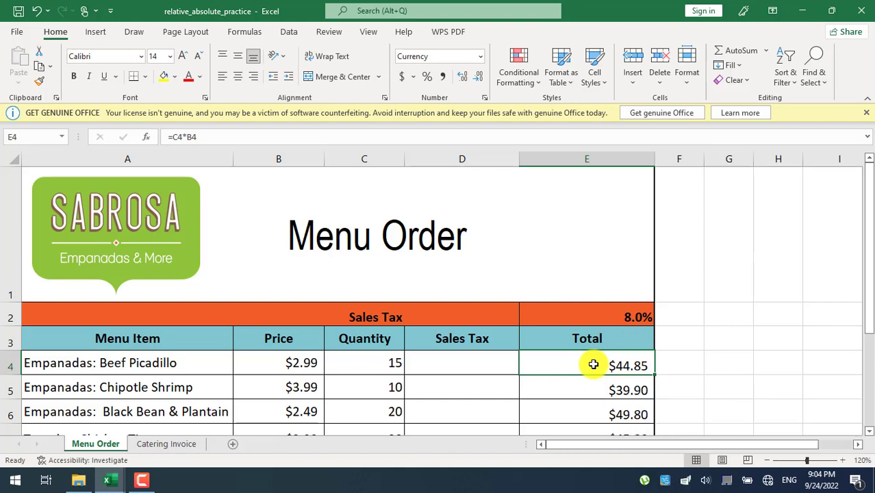
key(Down)
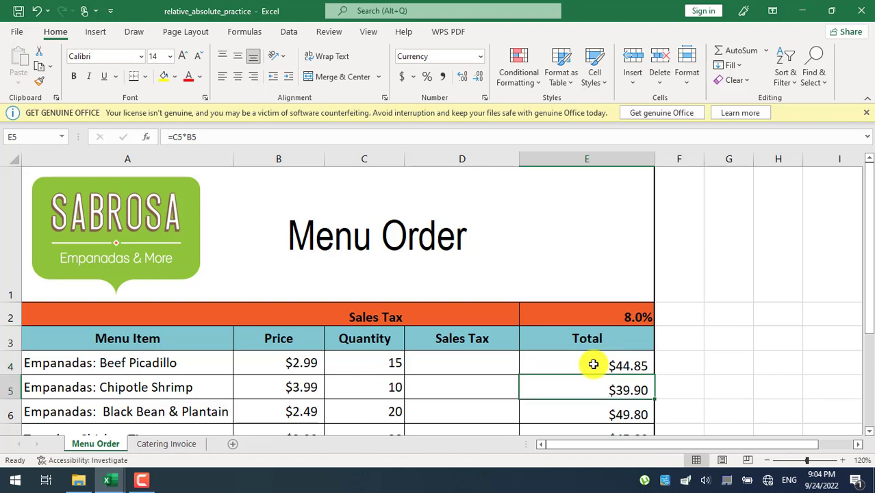
drag(868, 236, 869, 252)
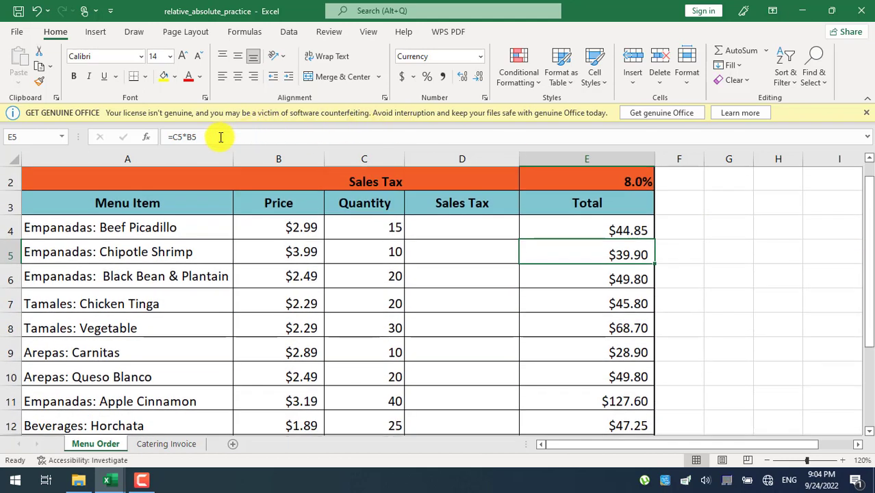
drag(221, 137, 152, 135)
key(Return)
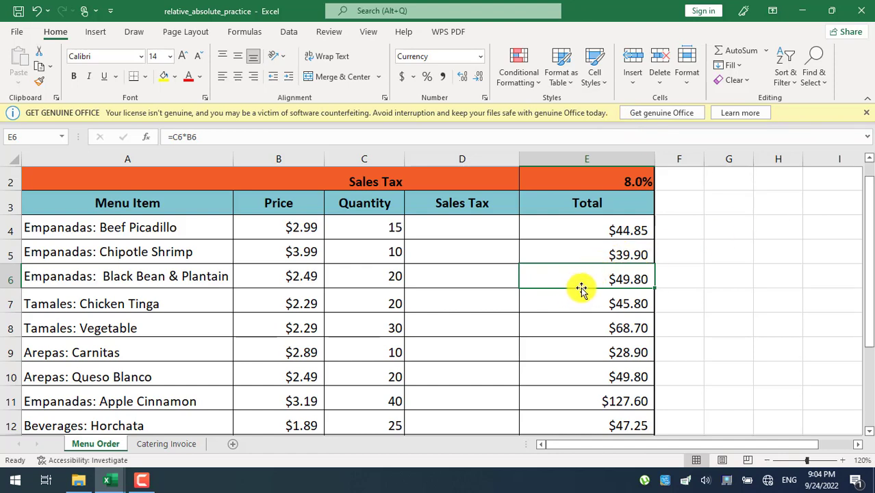
key(Down)
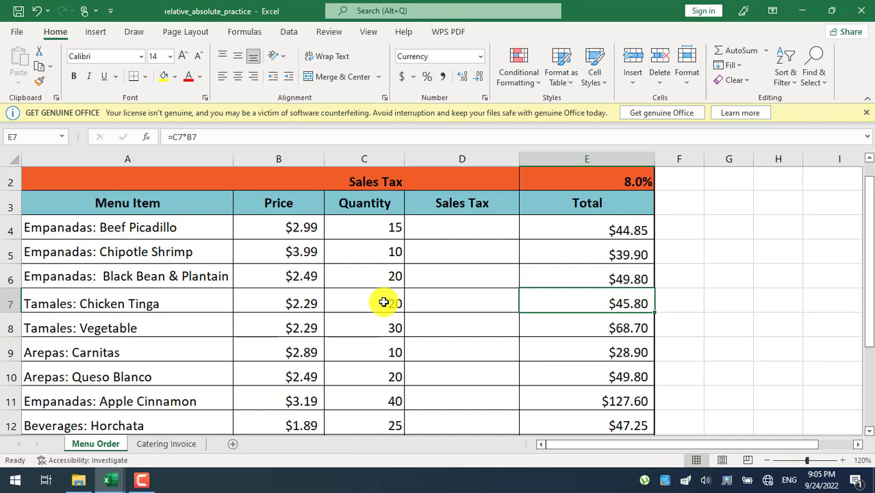
key(Left)
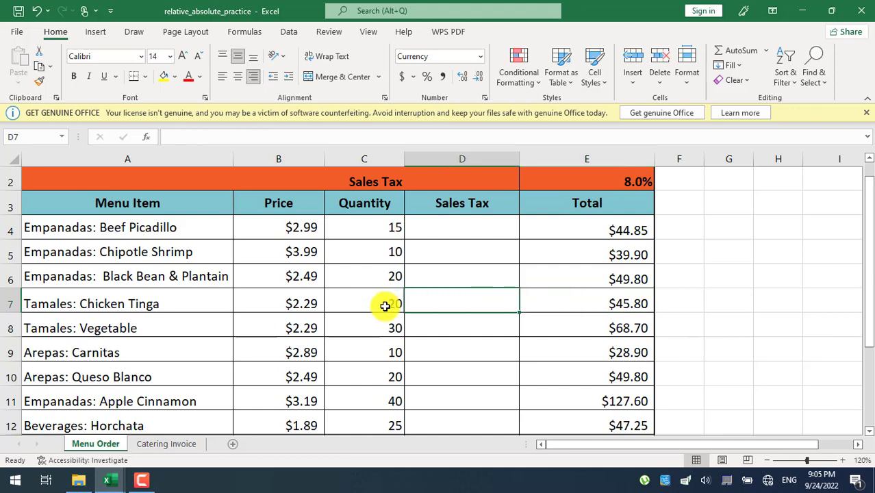
drag(385, 306, 287, 303)
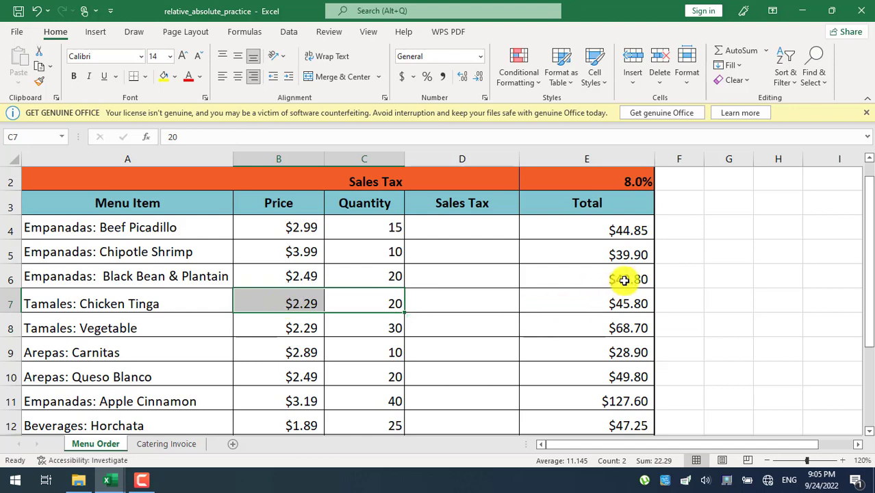
click(596, 226)
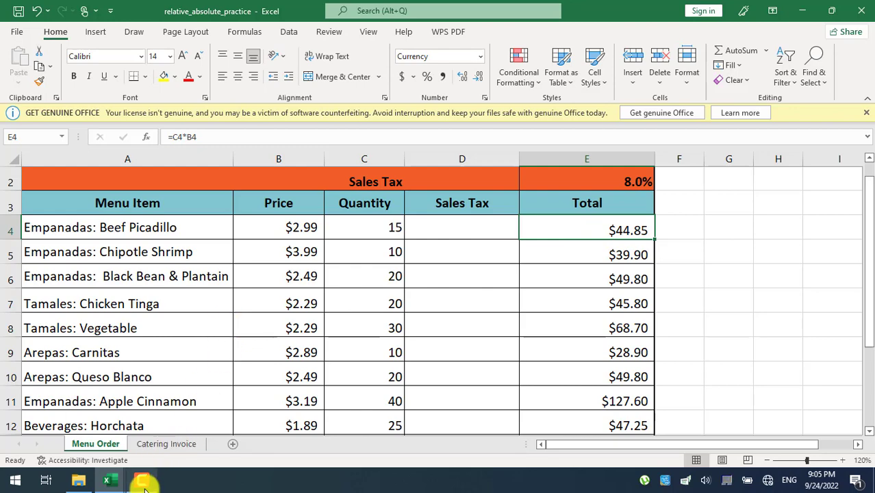
mouse_move(144, 483)
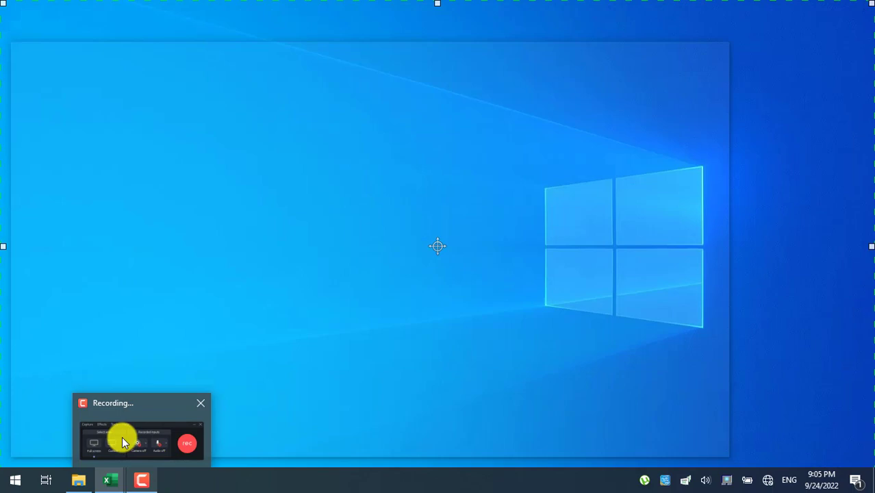
click(122, 436)
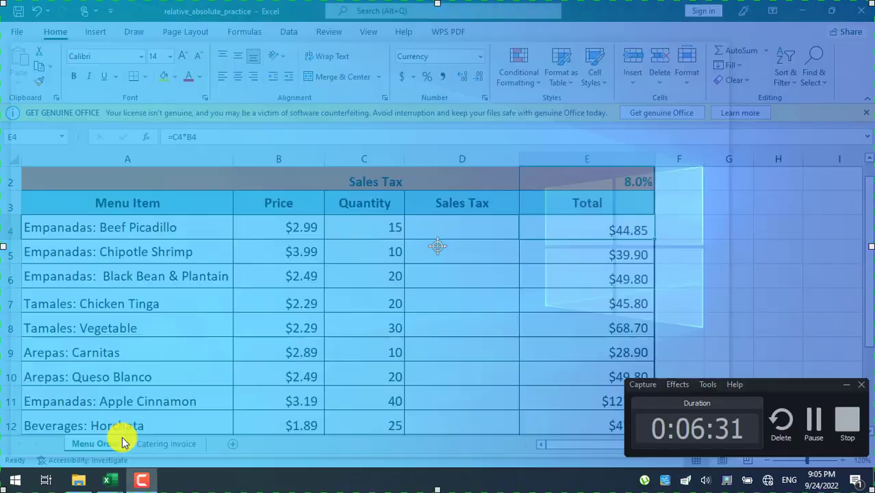